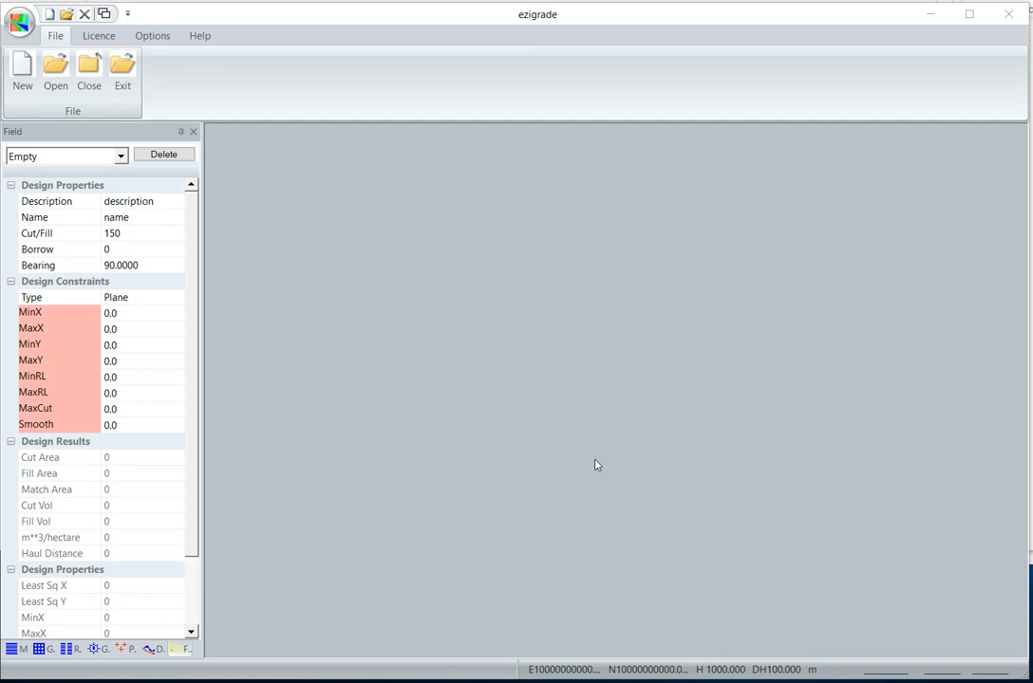
Create a new job database named sartain-north in the cds4 folder.
click(23, 72)
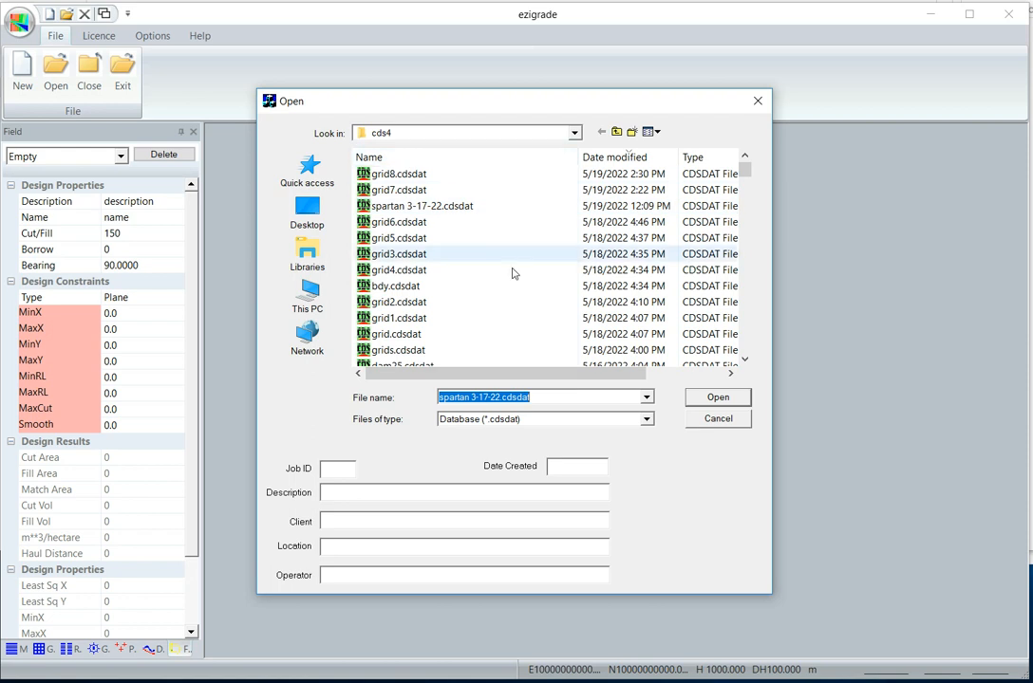
text(sartain-nor)
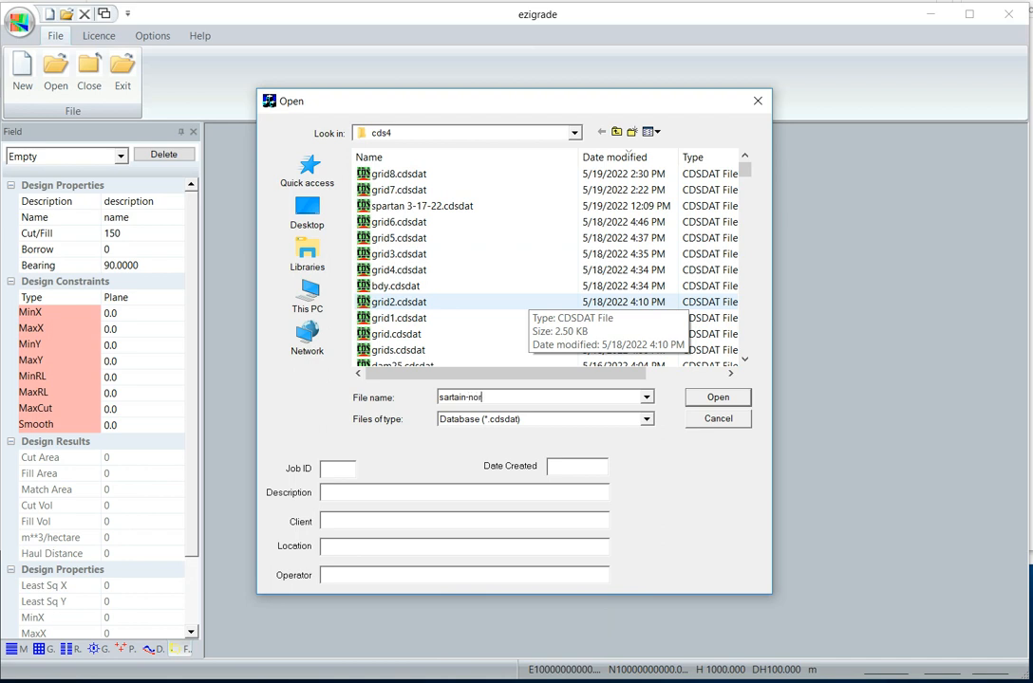
text(th)
key(Return)
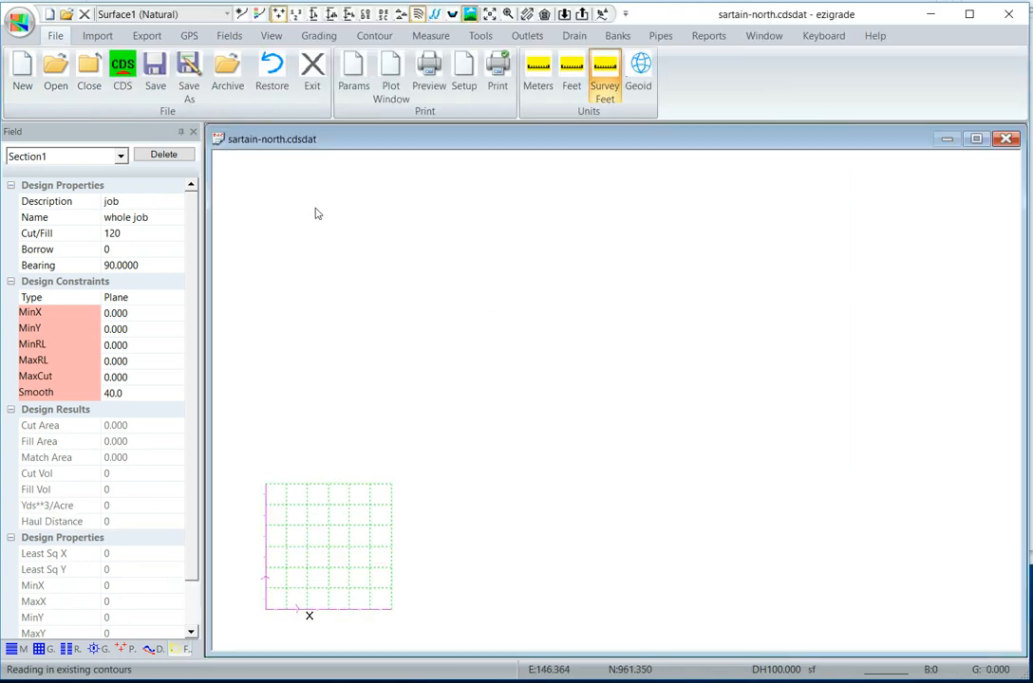
Import the Topcon AG3 file "Sartain Pearson North block 5.87 4-10-22 (1).ag3" from Downloads, accepting the default No for individual surface setup.
click(91, 38)
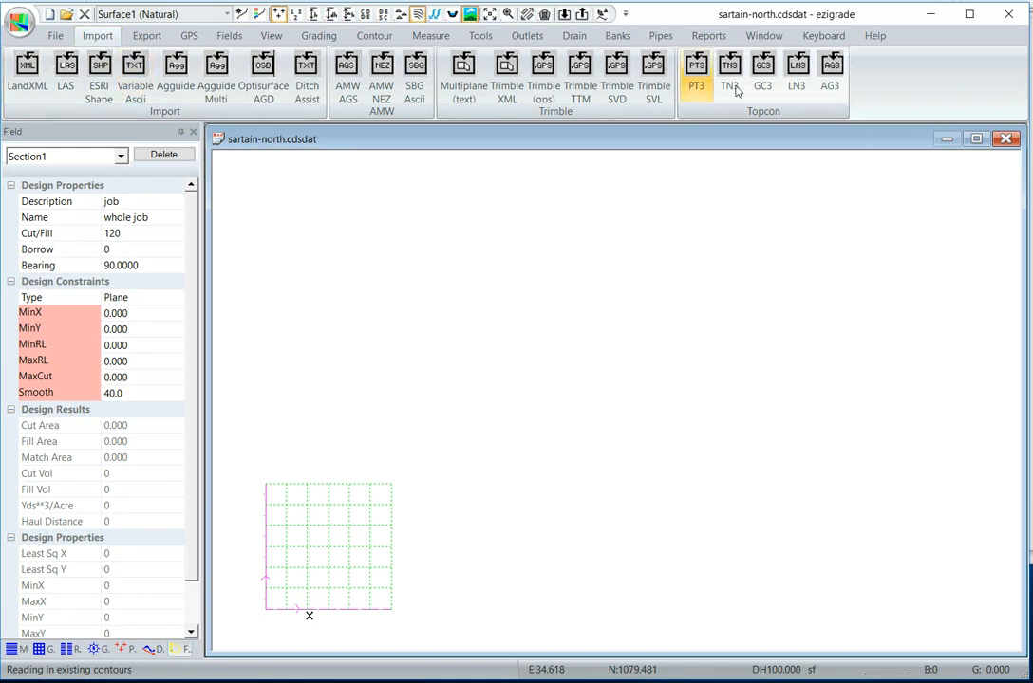
click(829, 76)
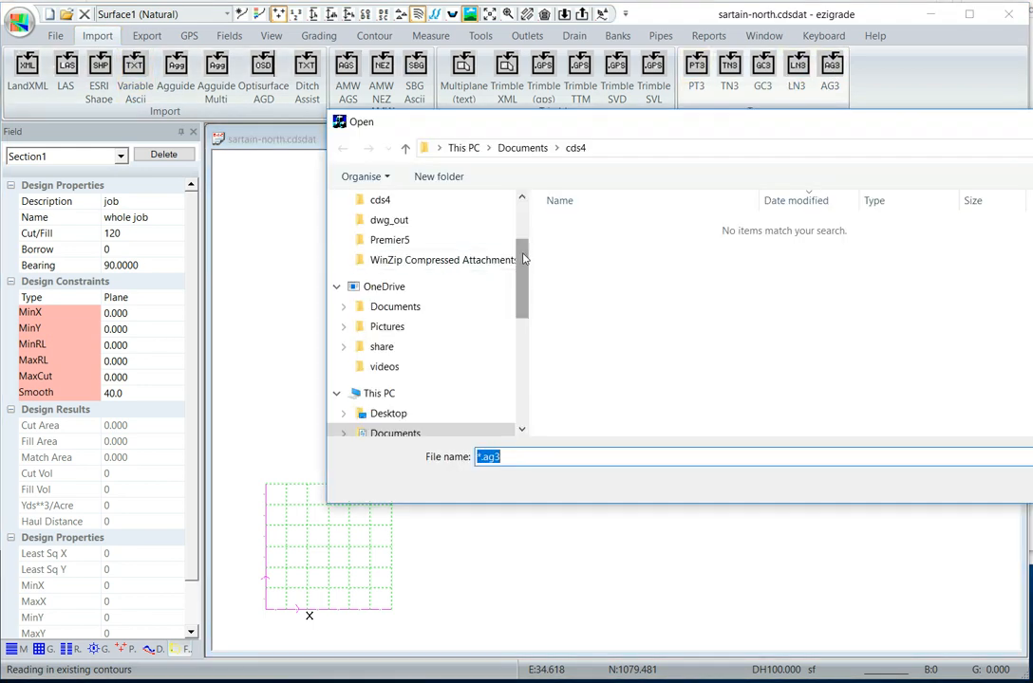
drag(521, 253, 521, 204)
click(427, 256)
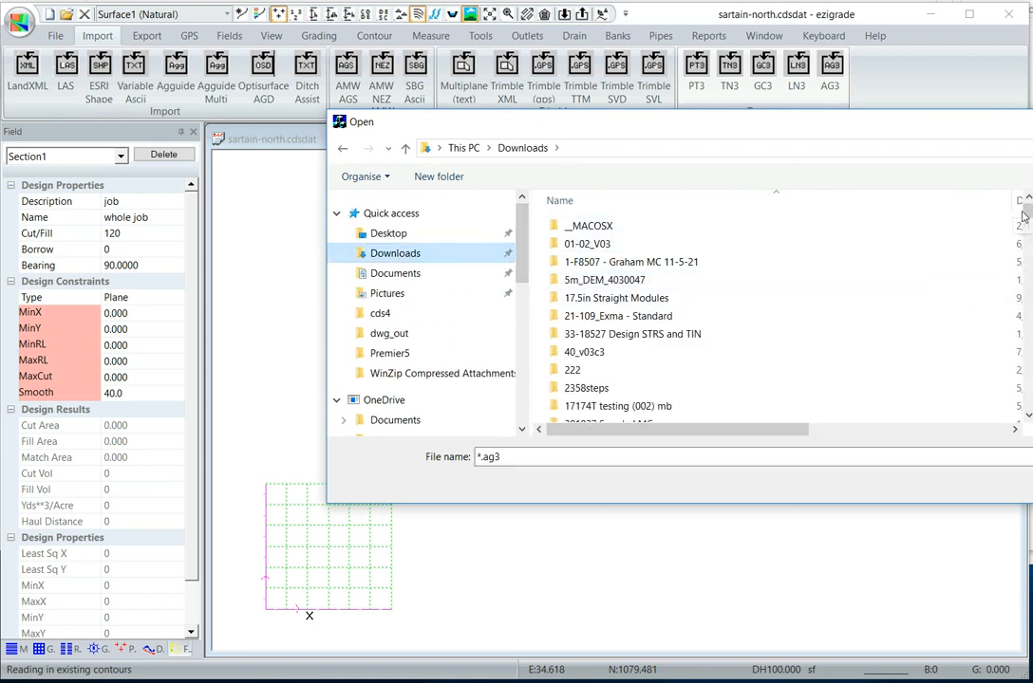
drag(1023, 211, 1009, 408)
click(647, 379)
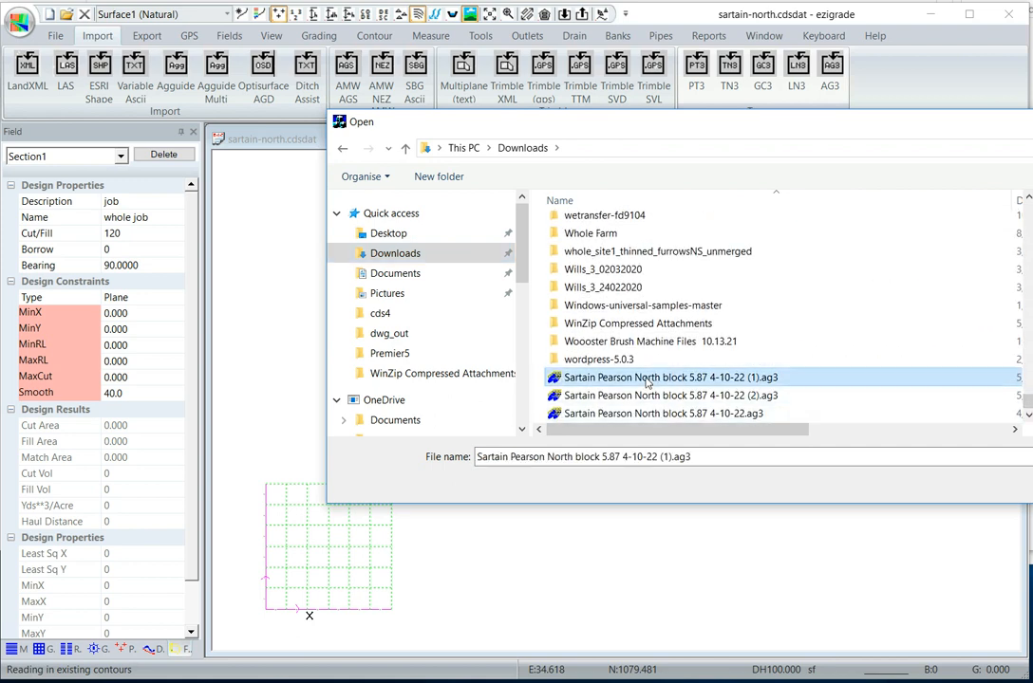
key(Return)
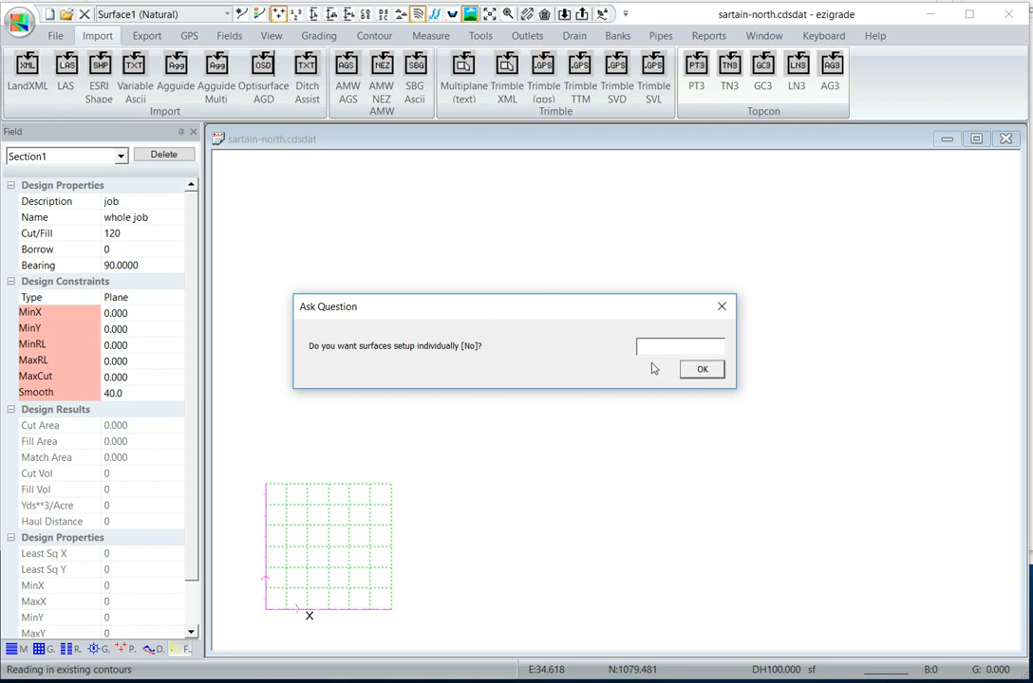
click(700, 371)
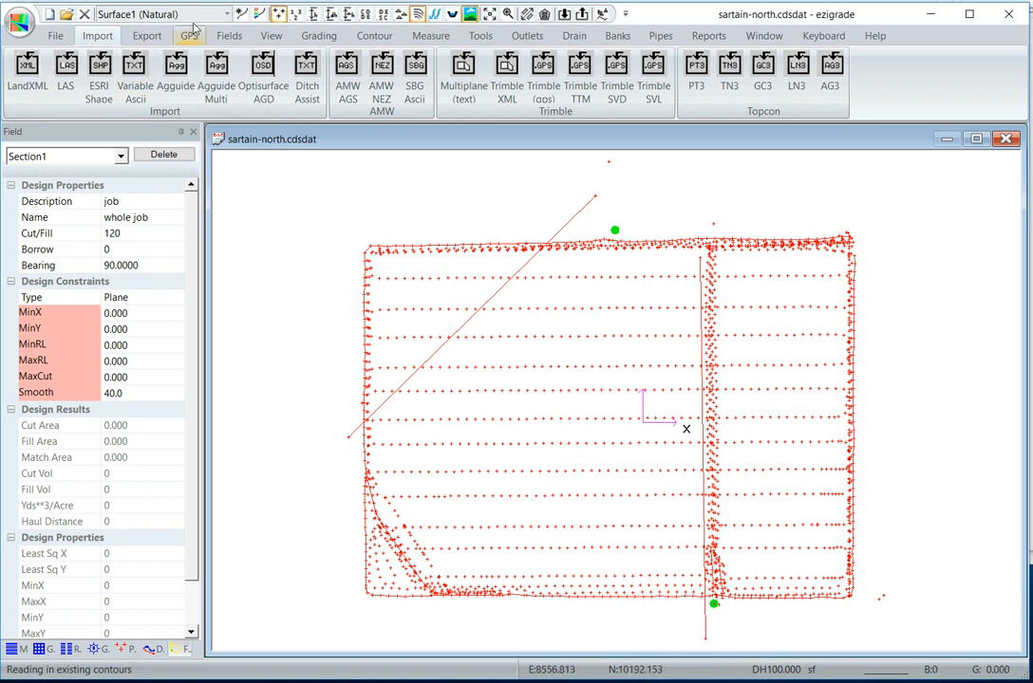
Switch the active surface to Surface2 (Difference) for viewing and on to Surface3 (Design).
click(228, 15)
click(133, 49)
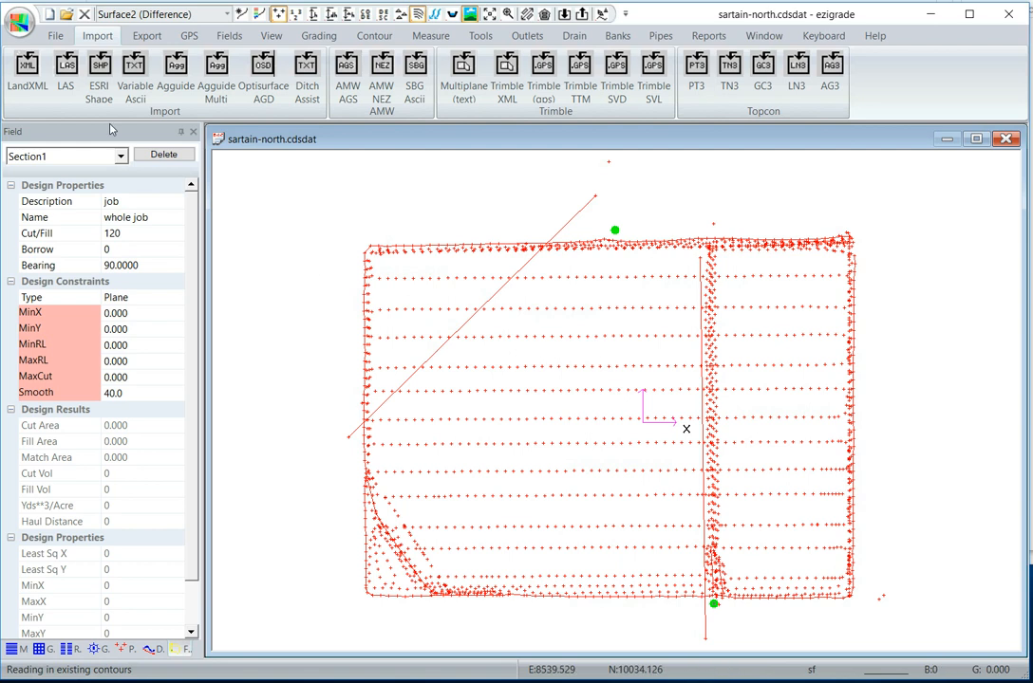
click(224, 15)
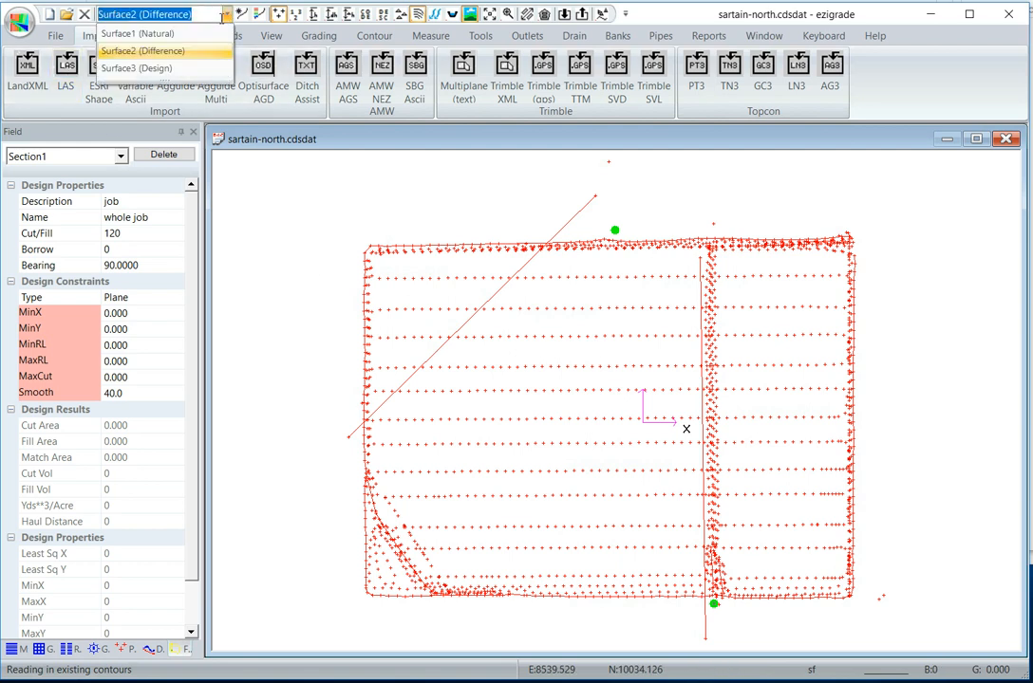
click(138, 68)
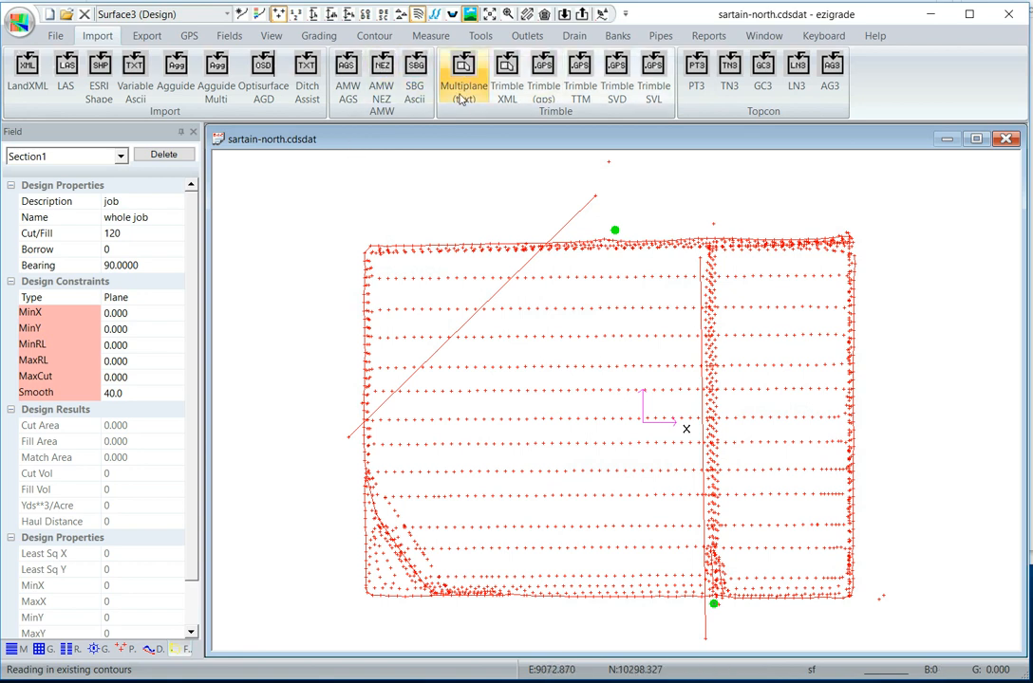
Check and apply a least-squares local to UTM transformation using points 14000 and 14001, with height adjustment enabled.
click(479, 37)
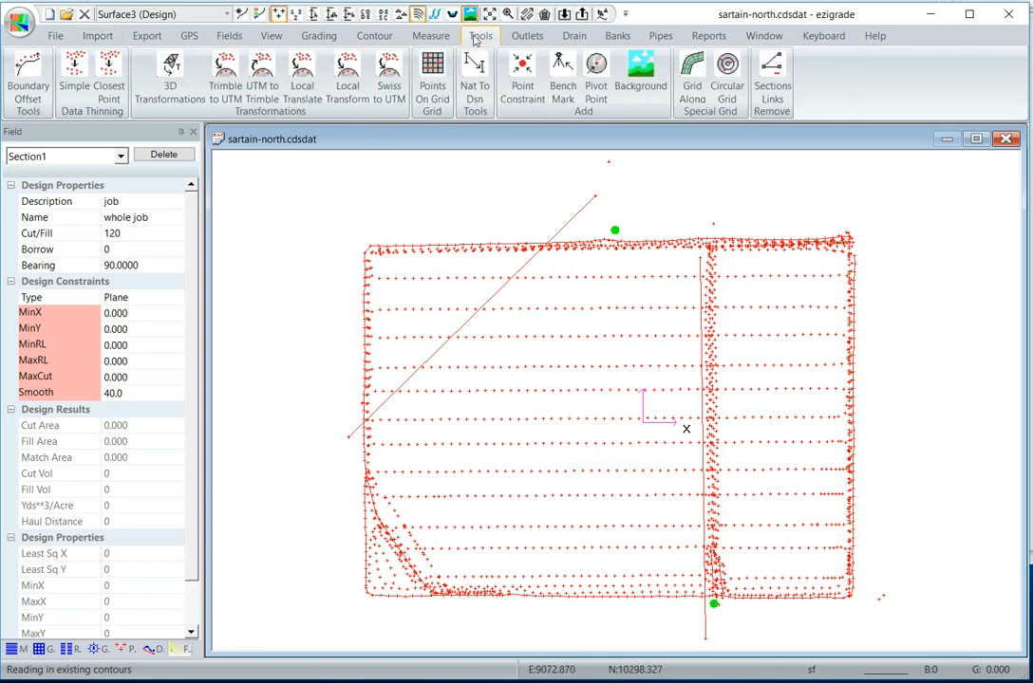
click(347, 68)
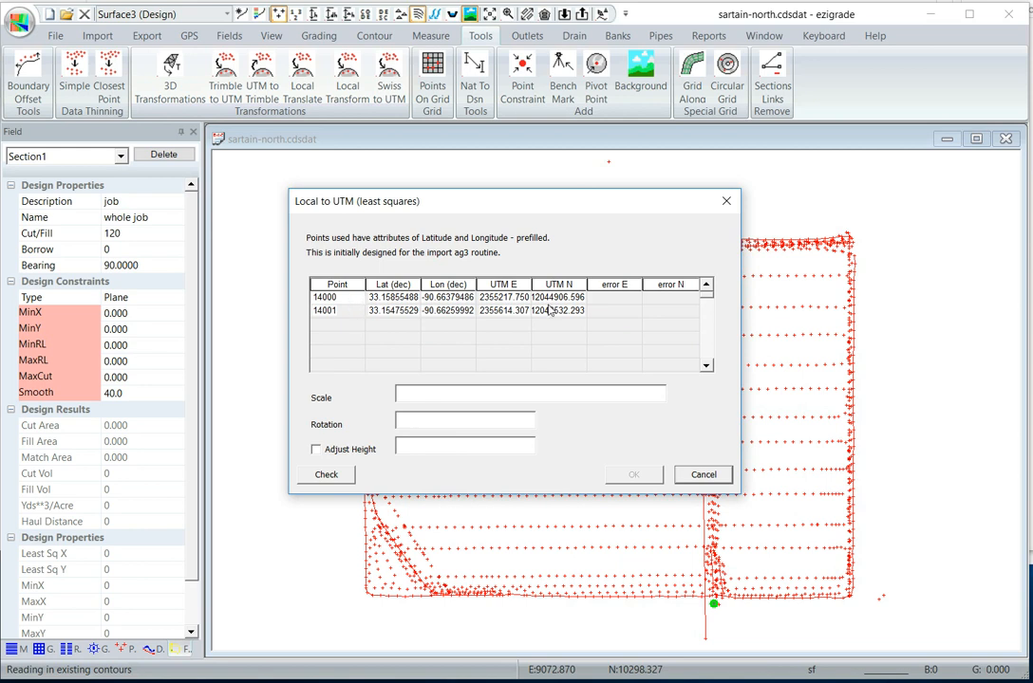
click(330, 301)
click(321, 475)
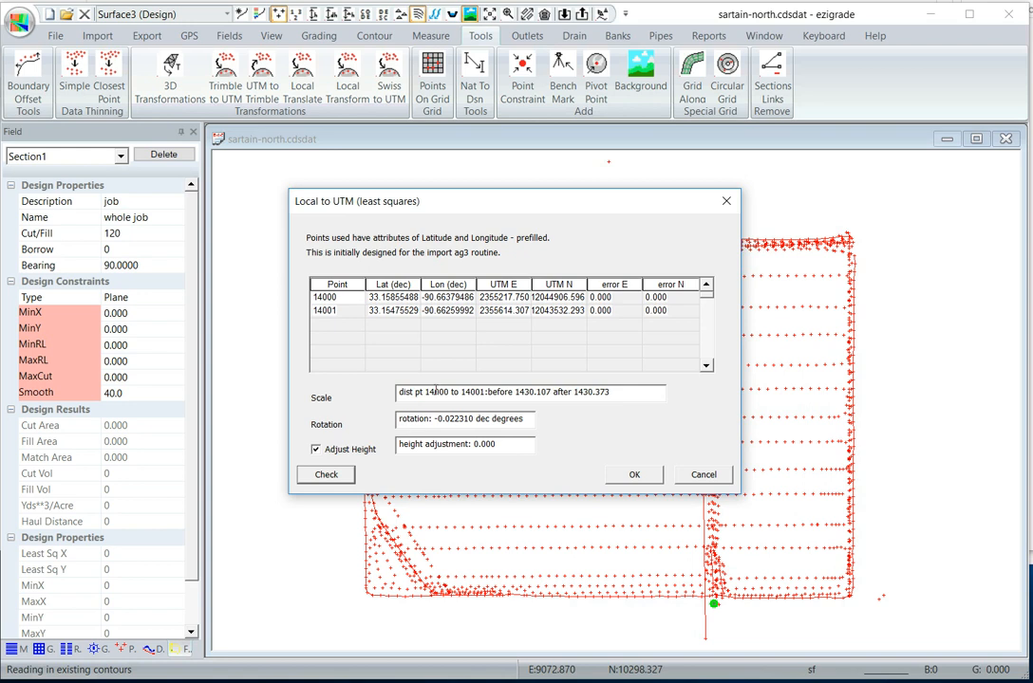
click(634, 474)
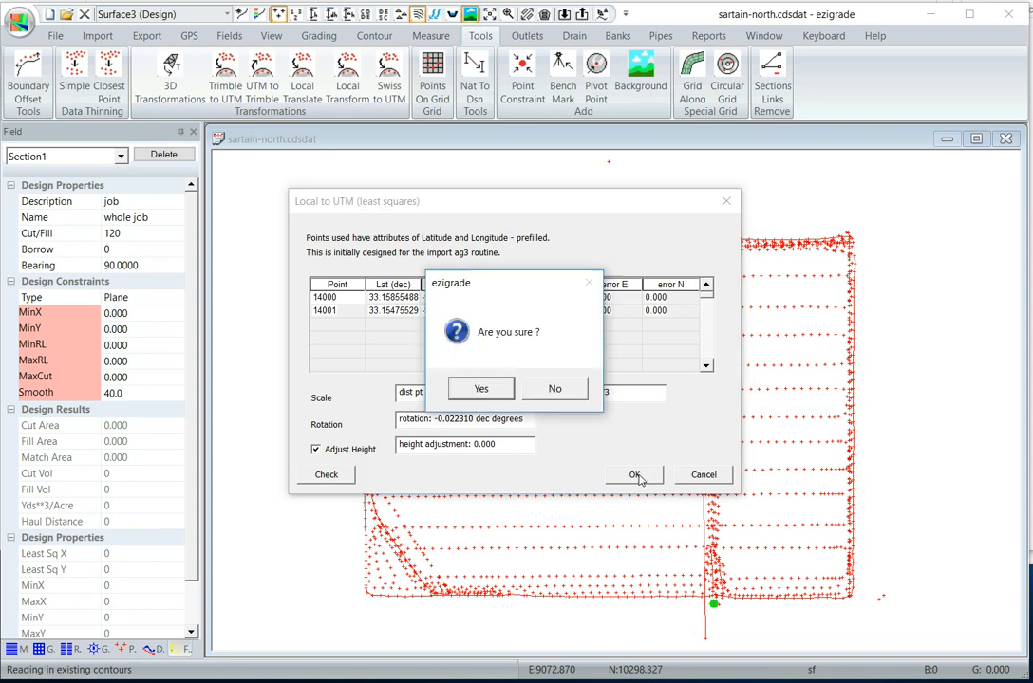
click(480, 389)
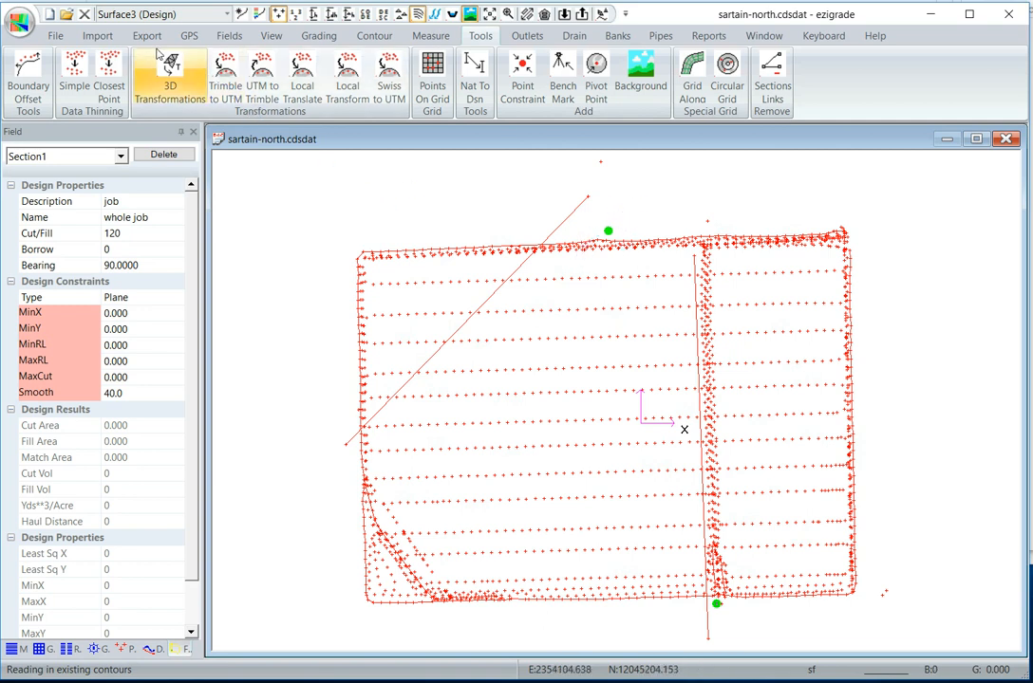
Review the job's geoid settings and accept UTM WGS84 with zone 15 North.
click(53, 36)
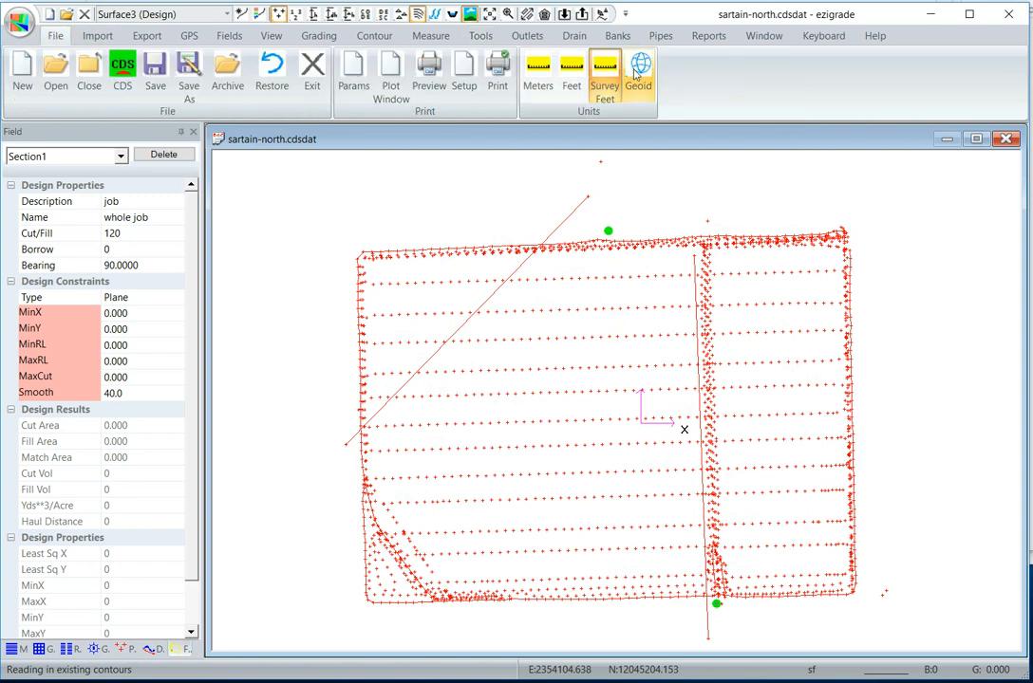
click(639, 74)
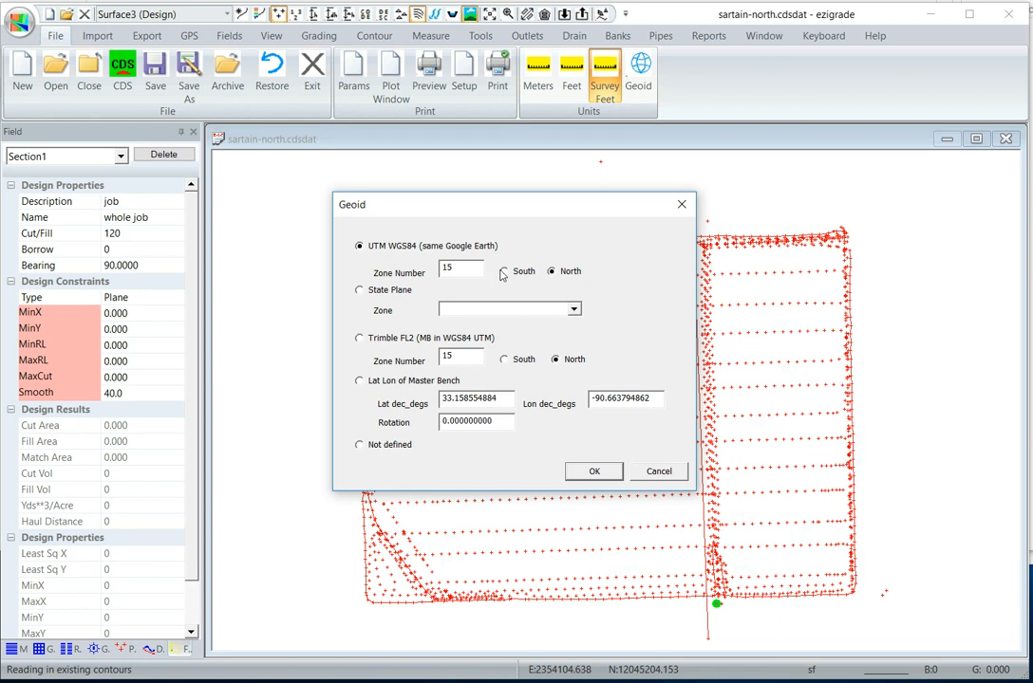
click(598, 473)
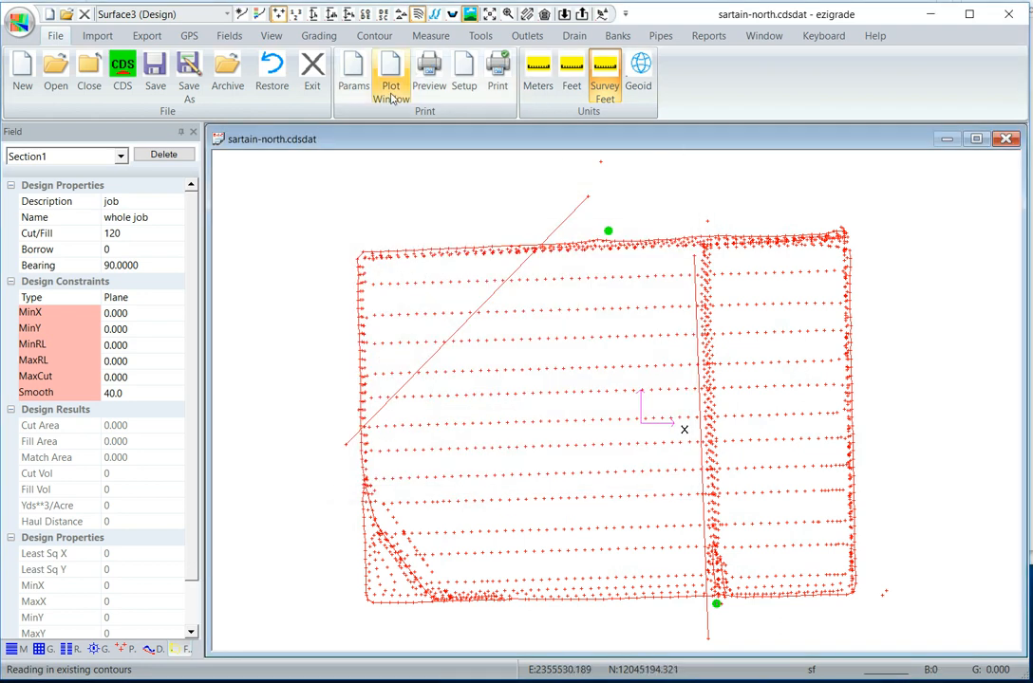
Set up a Trimble machine export, calculate the convergence for the Trimble local rotation, and set the export file to sartain.gps in Downloads.
click(146, 36)
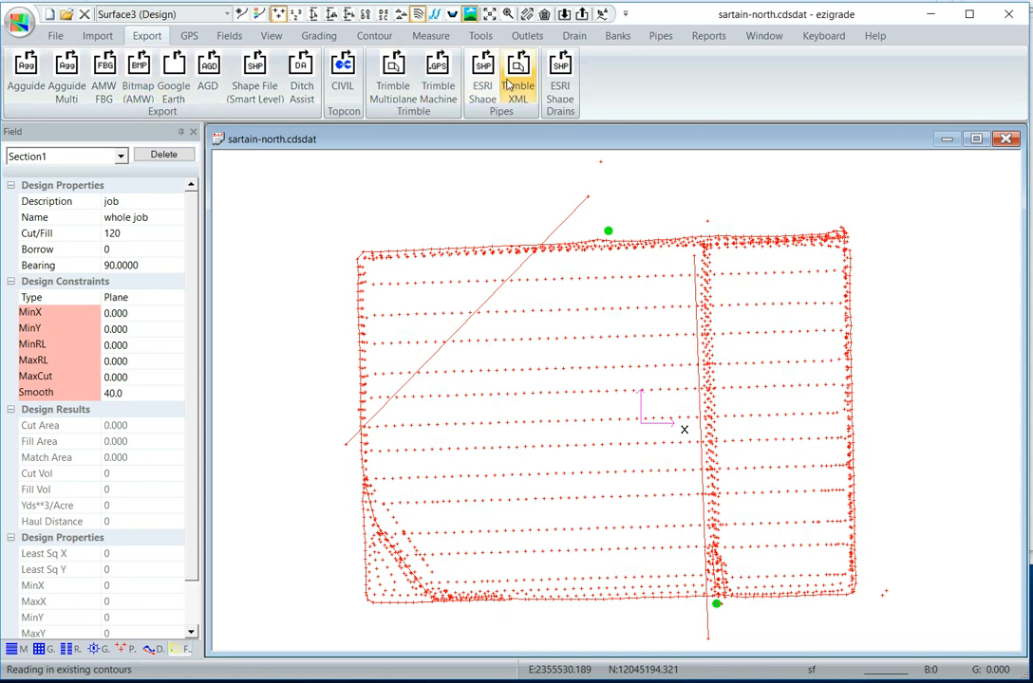
click(435, 81)
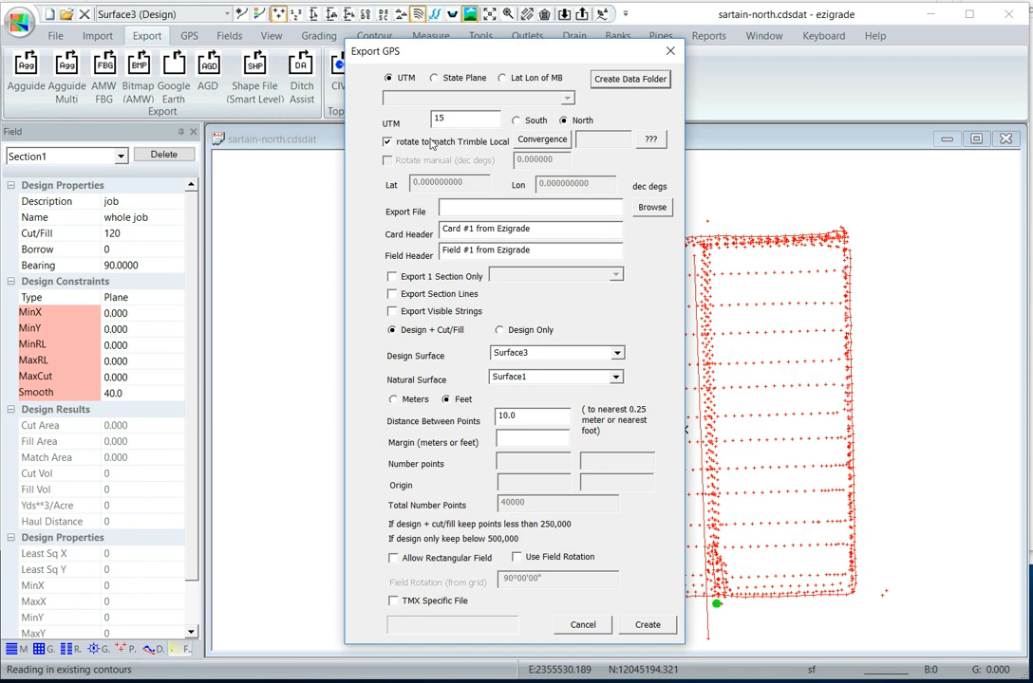
click(533, 142)
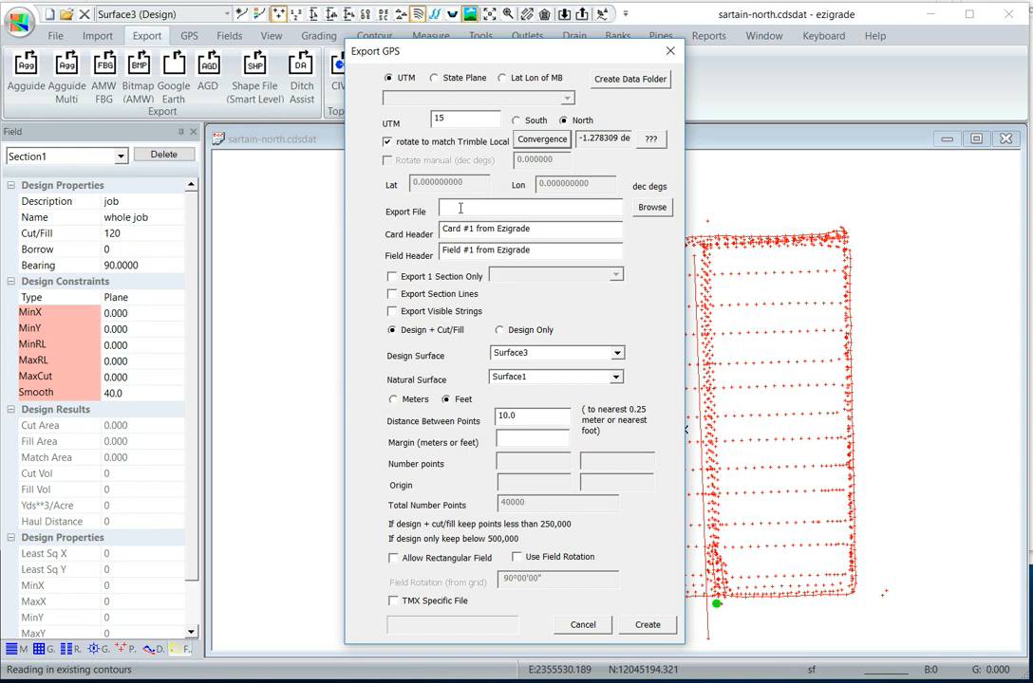
click(651, 208)
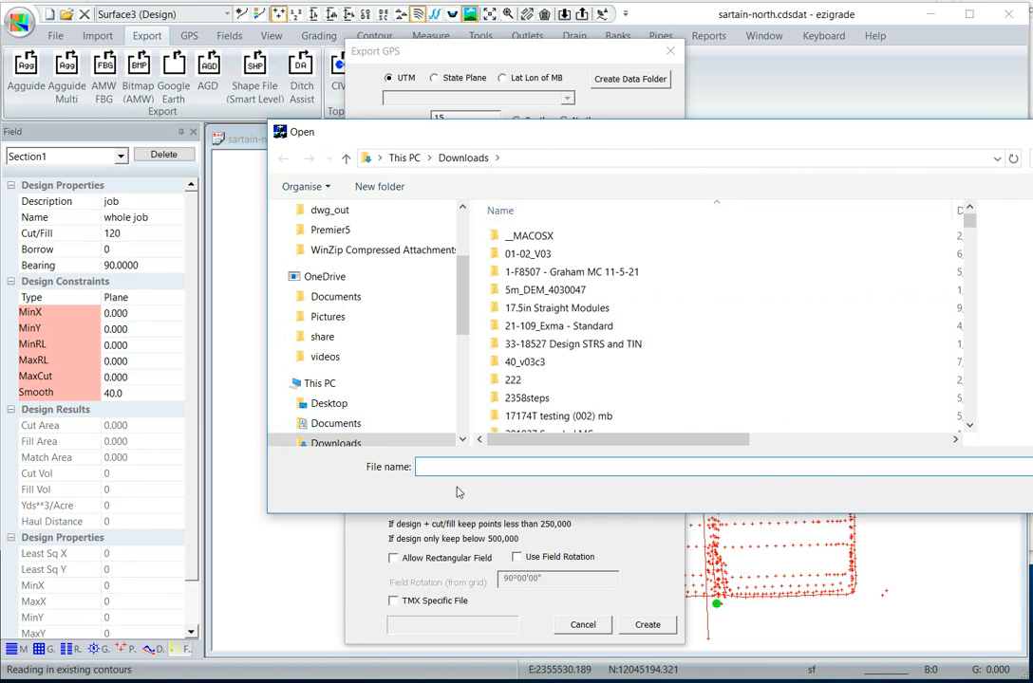
text(sartain)
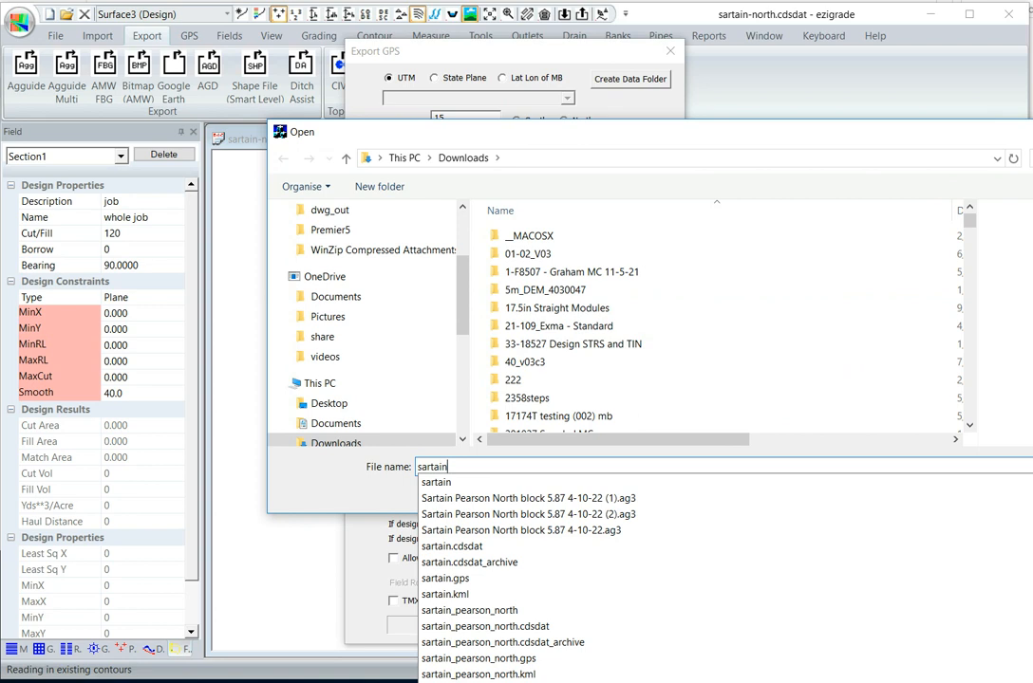
text(.gp)
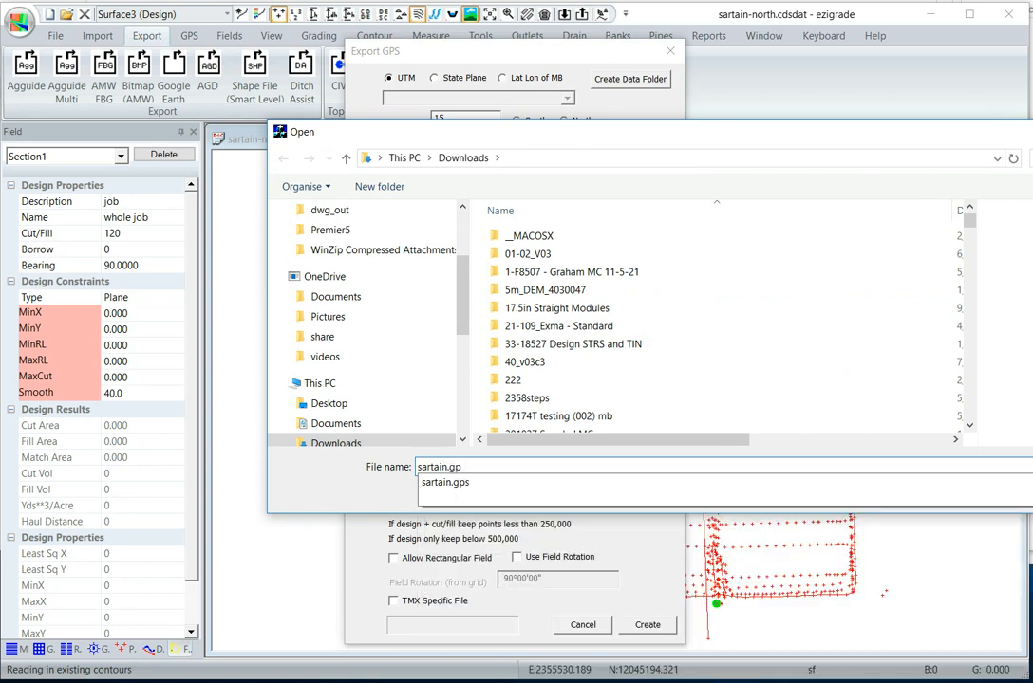
click(457, 488)
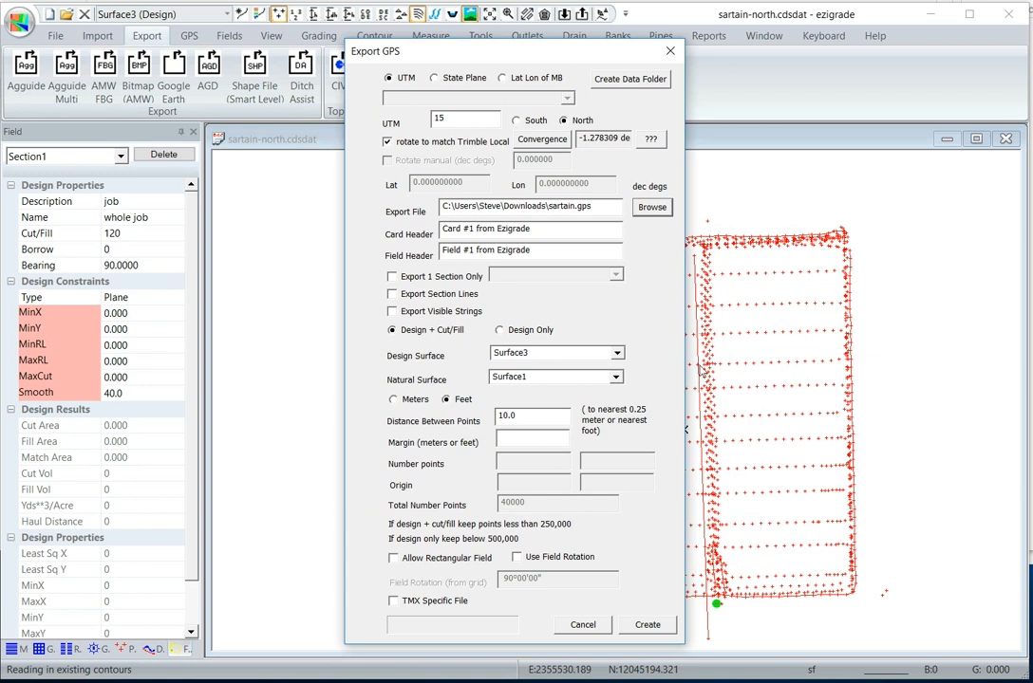
Create the GPS file with visible strings exported and a rectangular field allowed, using 4 feet between points and a margin of 4.
click(393, 313)
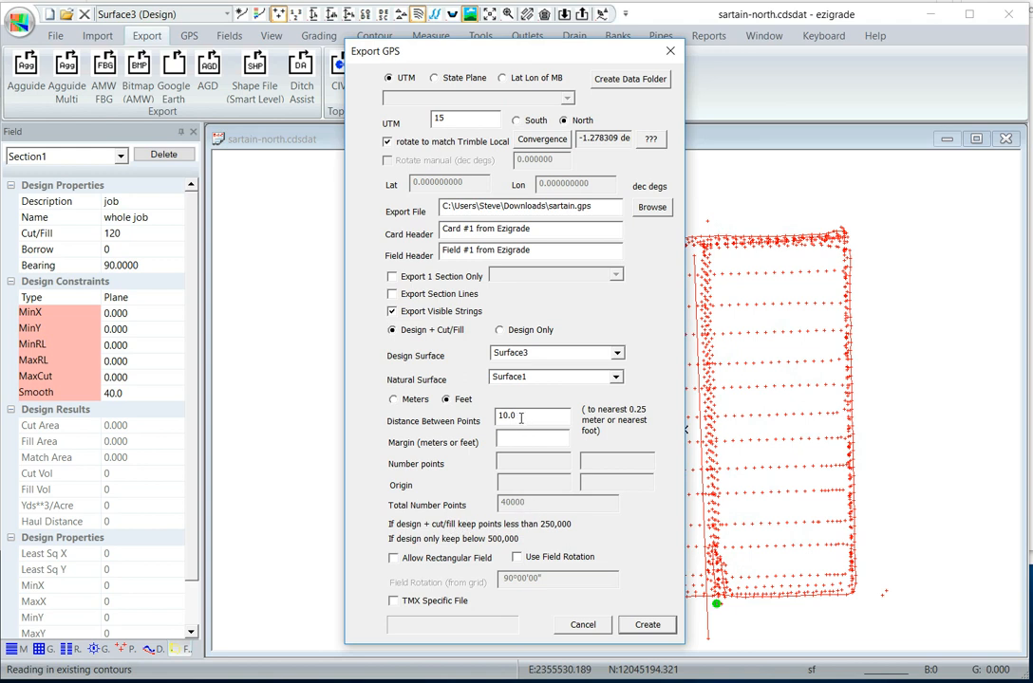
click(394, 559)
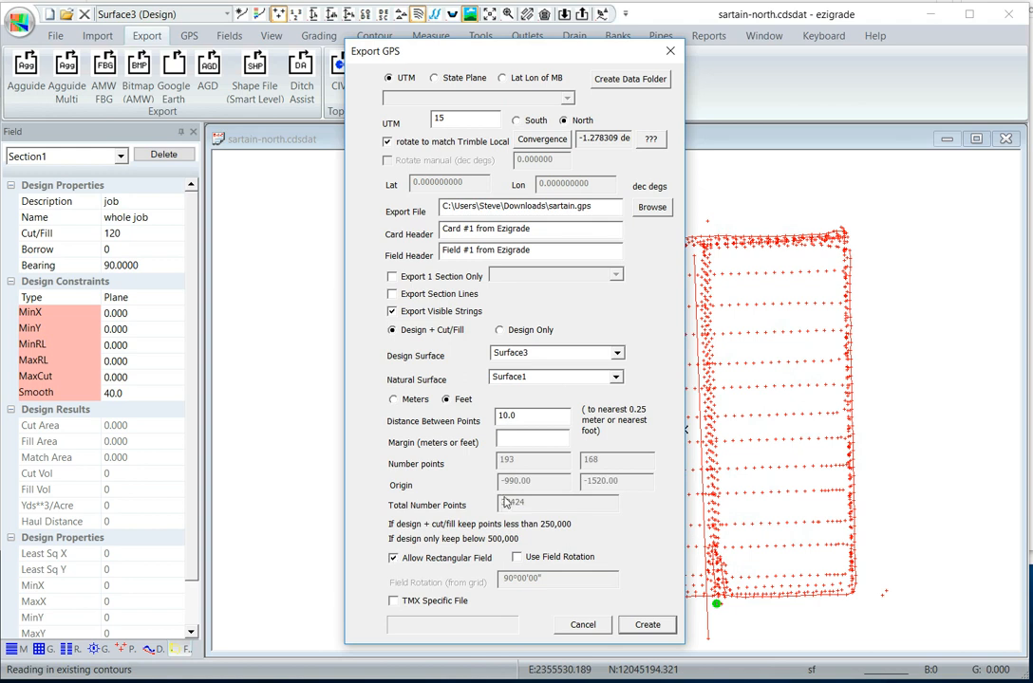
drag(518, 416, 504, 416)
text(4)
text(3)
text(44)
click(646, 625)
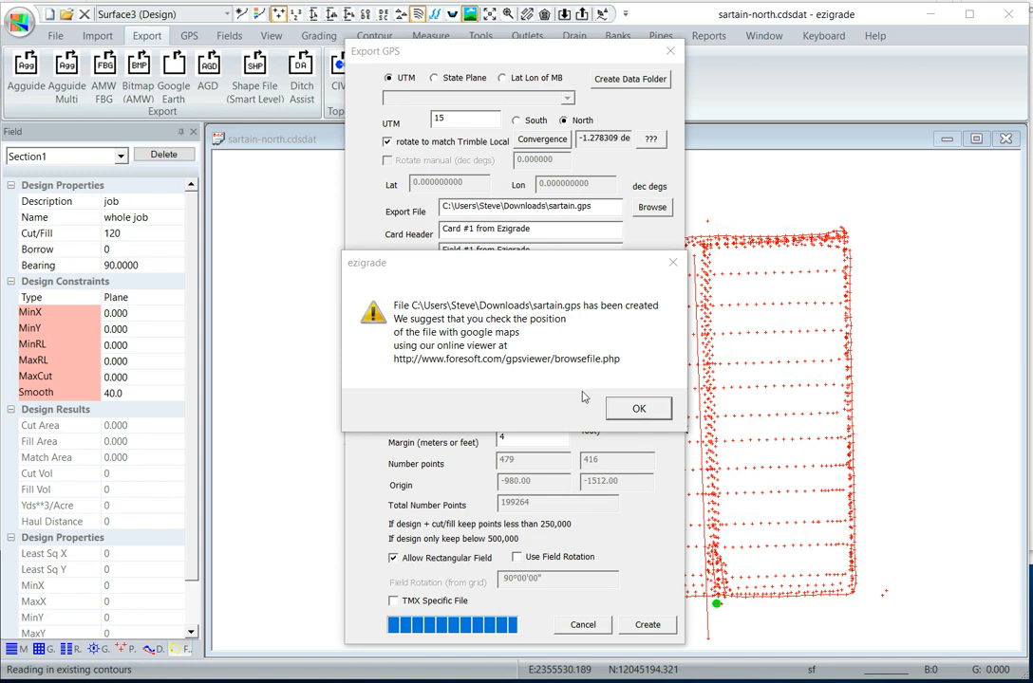
click(634, 409)
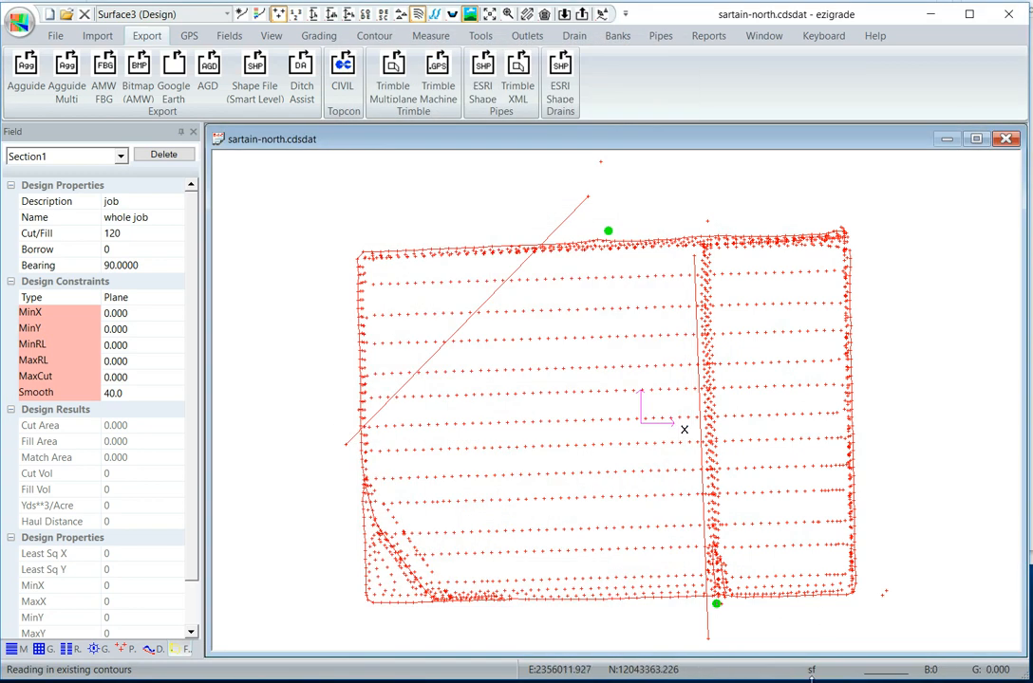